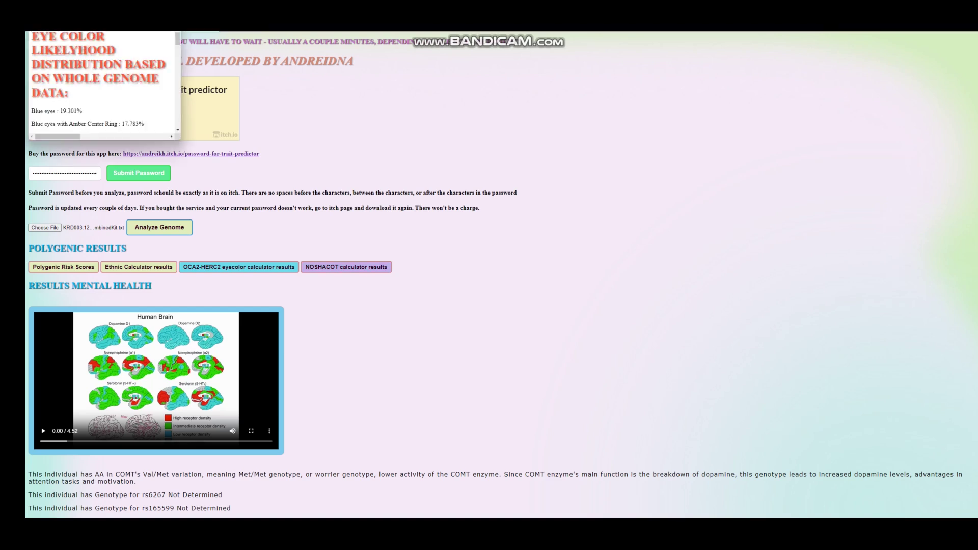
Step: Move the NOSHACOT phenotype predictor results to an open area, enlarge them, and examine the green and dark brown eye color likelihoods
left_click_drag(91, 8, 390, 81)
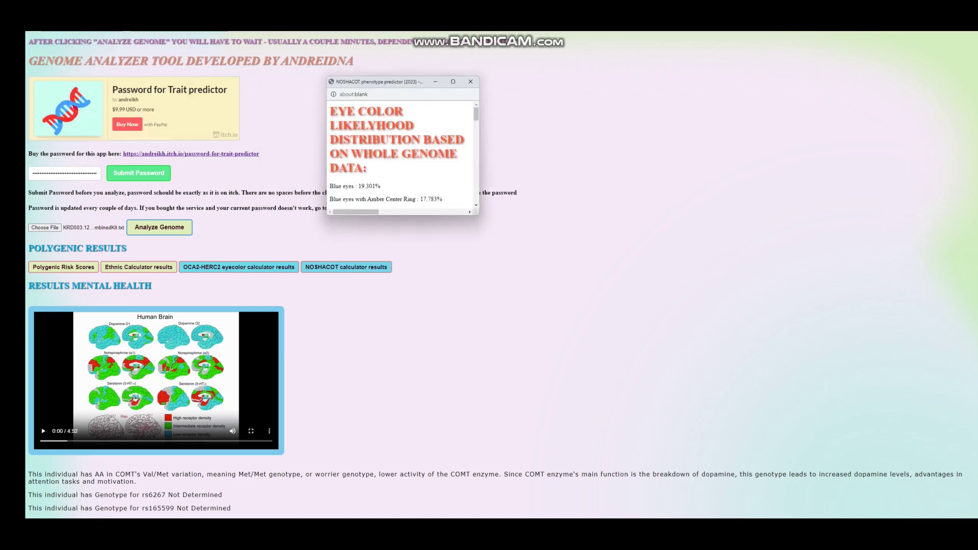
left_click_drag(479, 215, 744, 381)
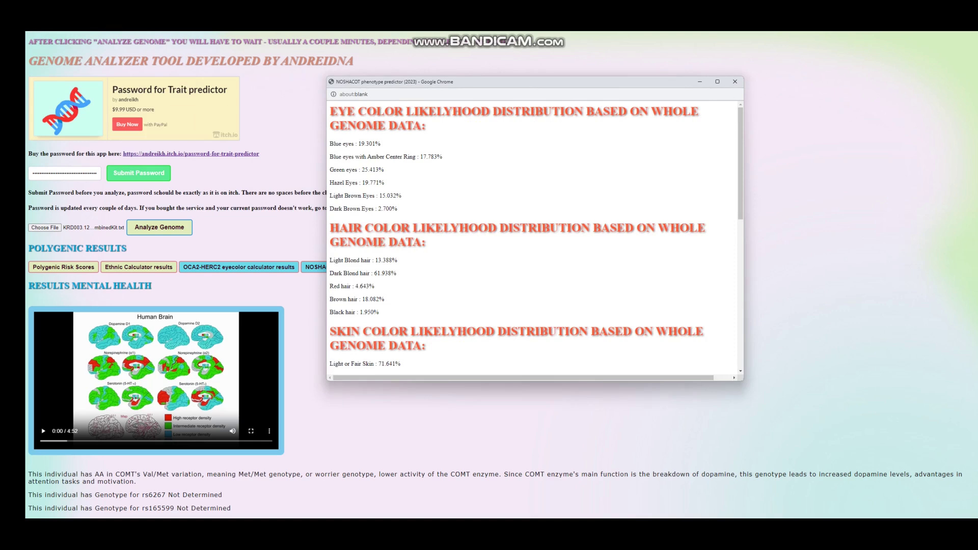
left_click_drag(360, 170, 385, 170)
left_click_drag(365, 208, 398, 209)
left_click_drag(329, 170, 384, 170)
Step: Examine the hair and skin color likelihoods and the predicted eye image in the NOSHACOT results
scroll(532, 237, "down", 2)
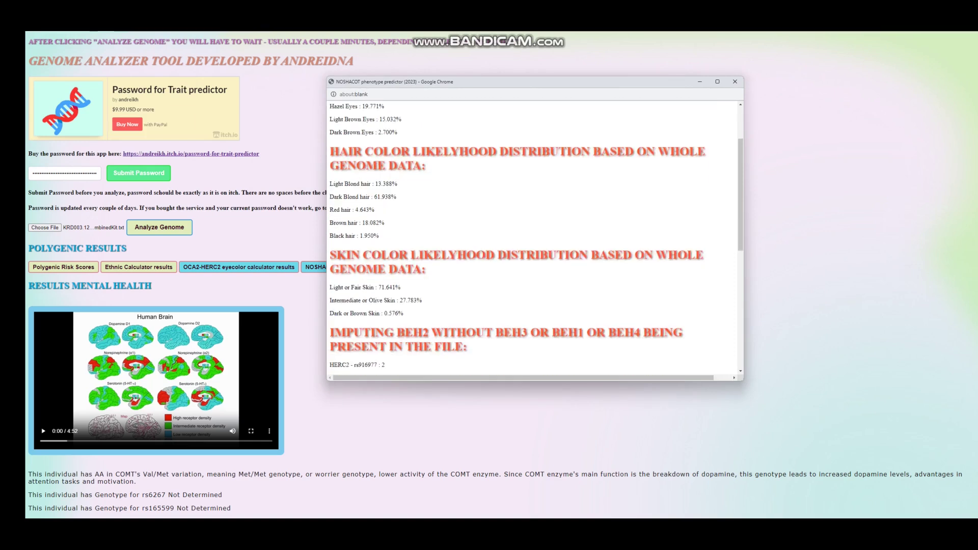
mouse_move(330, 197)
left_mouse_down()
mouse_move(397, 197)
mouse_move(401, 211)
mouse_move(329, 211)
left_mouse_up()
scroll(532, 237, "down", 2)
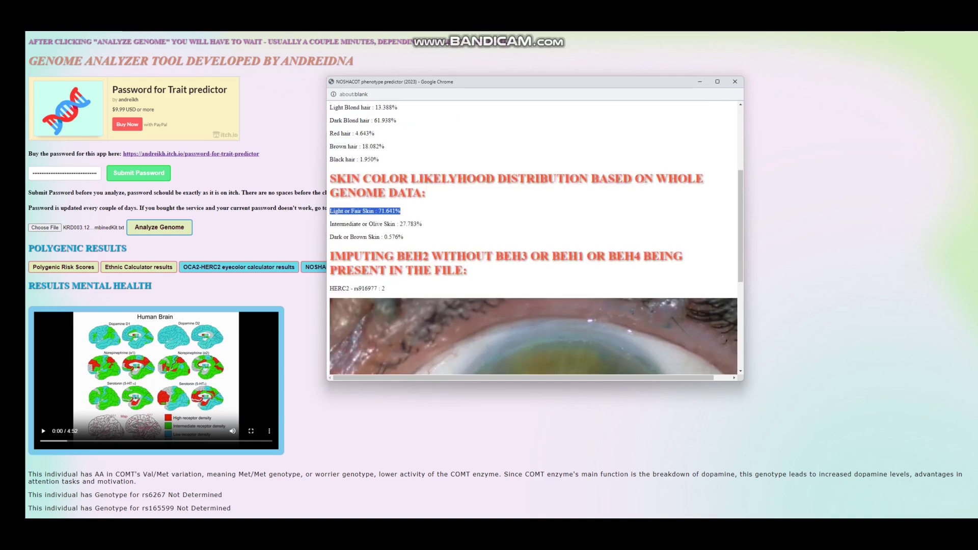
scroll(532, 238, "down", 5)
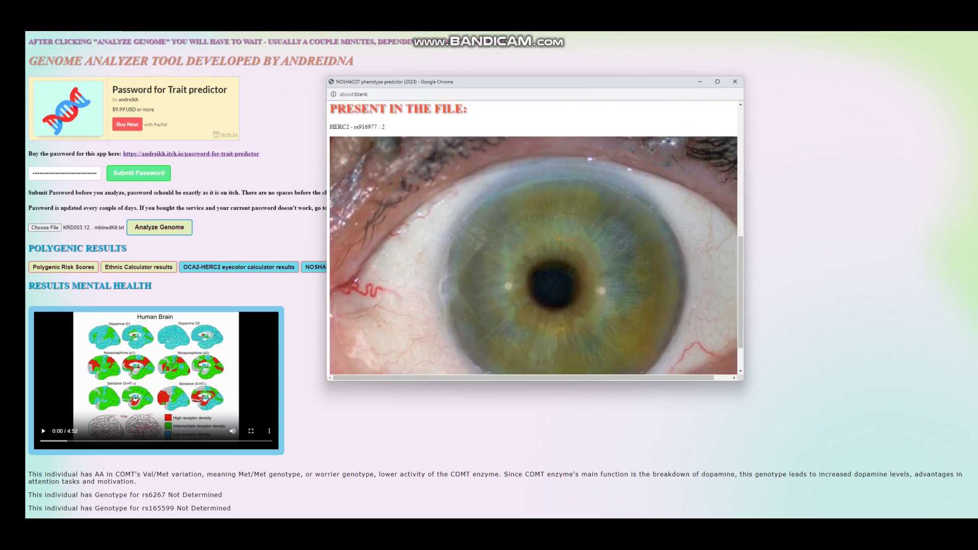
scroll(533, 237, "right", 1)
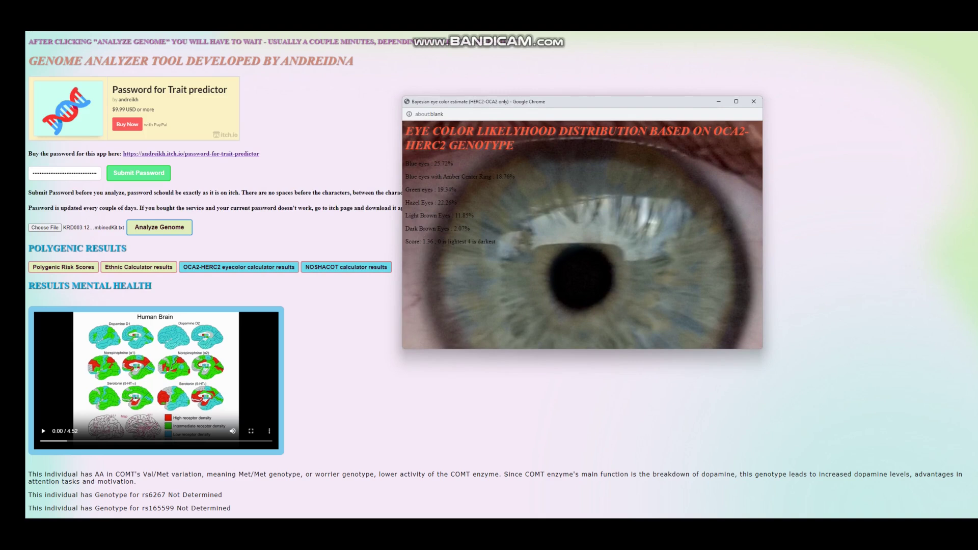
Step: Examine the OCA2-HERC2 eye color estimate and the polygenic risk scores for schizophrenia, type 2 diabetes and Alzheimer's
left_click_drag(475, 216, 405, 163)
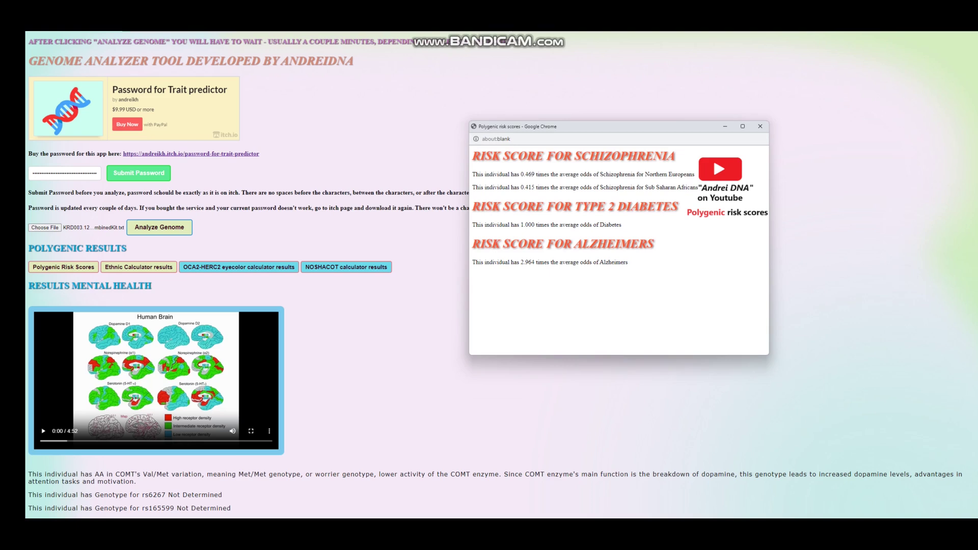
left_click_drag(516, 175, 536, 174)
left_click_drag(516, 225, 553, 224)
left_click_drag(519, 262, 547, 262)
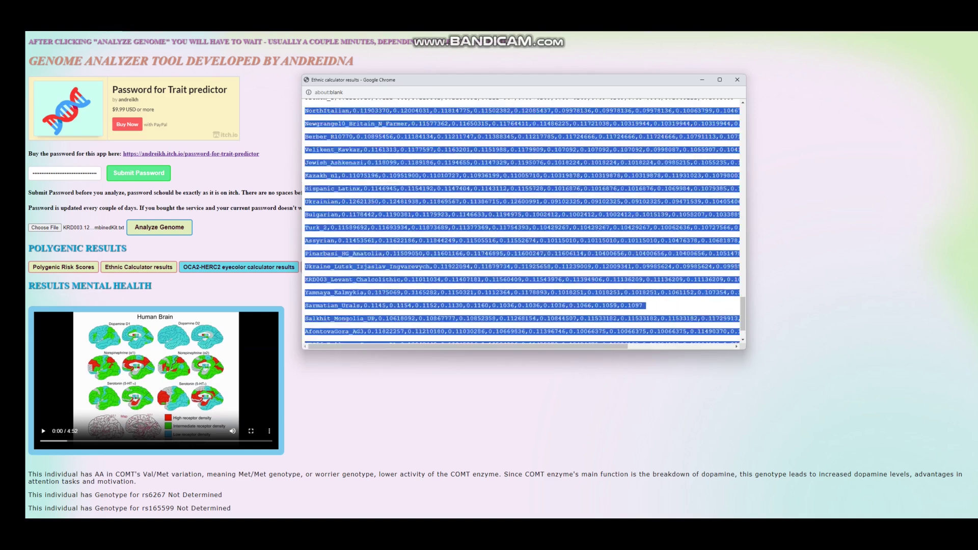
Step: Review the selected population coordinates in the ethnic calculator results and calculate the single-mode distances for Sample_Upload in Vahaduo
scroll(304, 185, "up", 17)
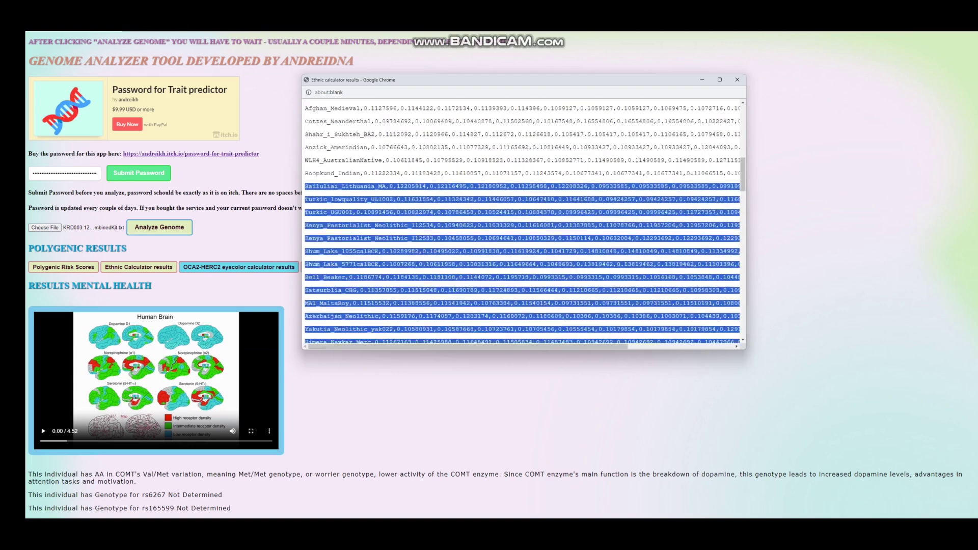
scroll(303, 182, "up", 2)
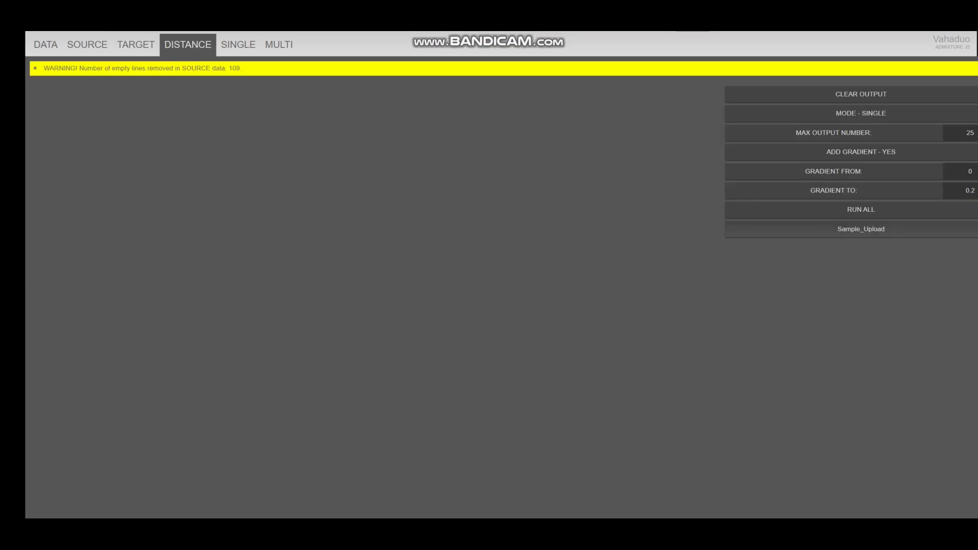
left_click(861, 229)
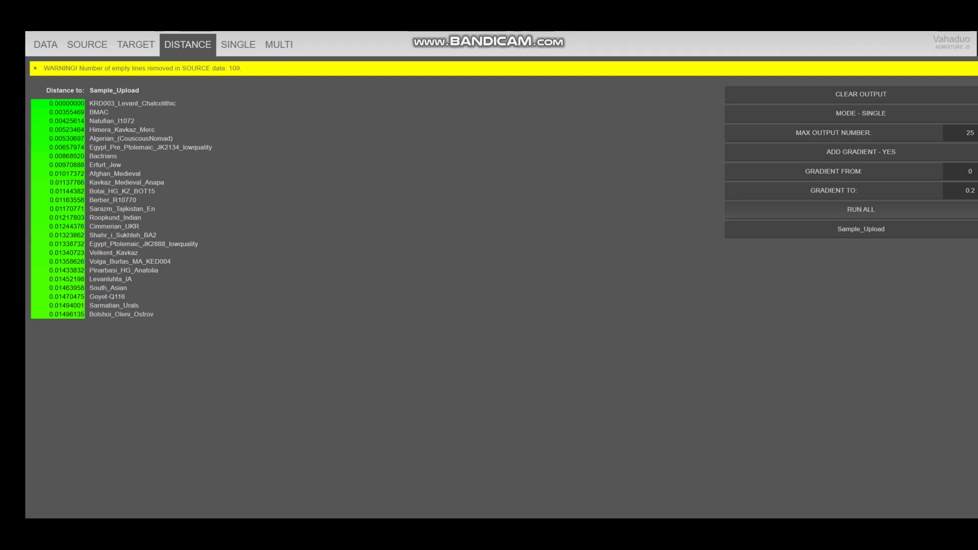
double_click(136, 152)
left_click(137, 153)
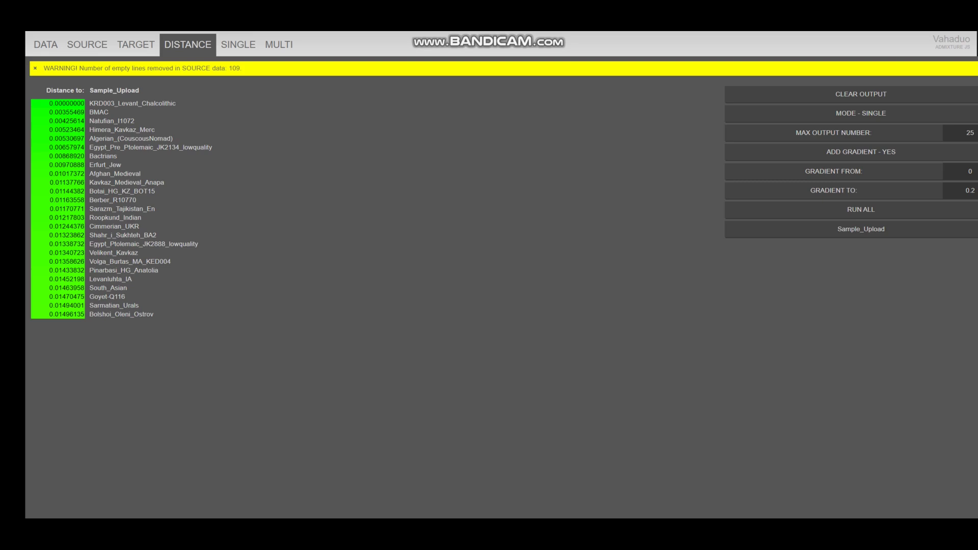
Step: Find the KRD003_Levant_Chalcolithic entry in the source data by searching for "krd" and delete its line
left_click(87, 44)
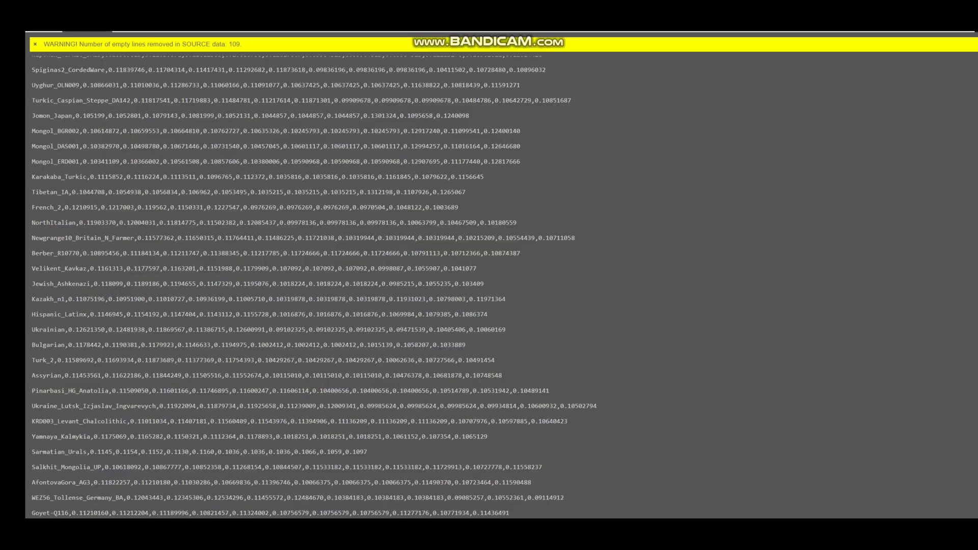
key("ctrl+f")
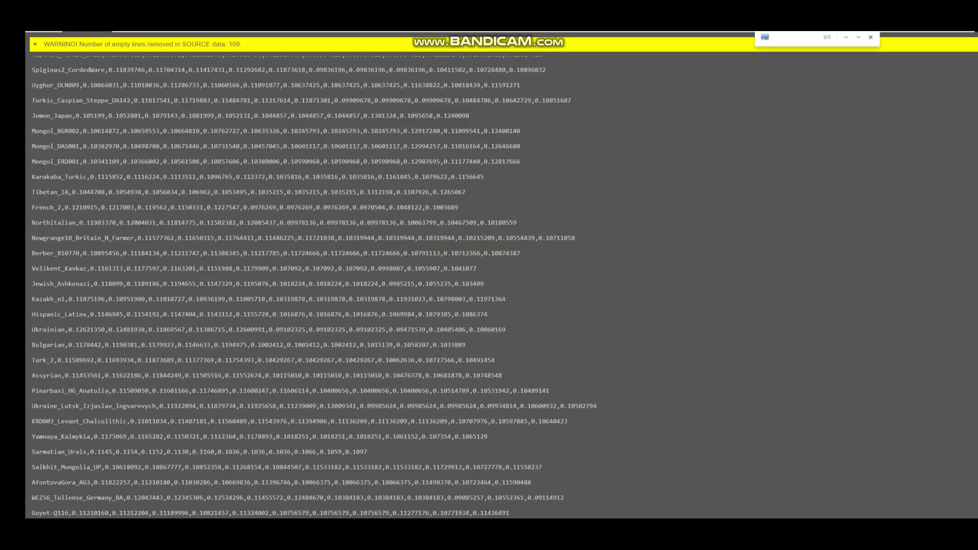
type("krd")
triple_click(285, 421)
key("BackSpace")
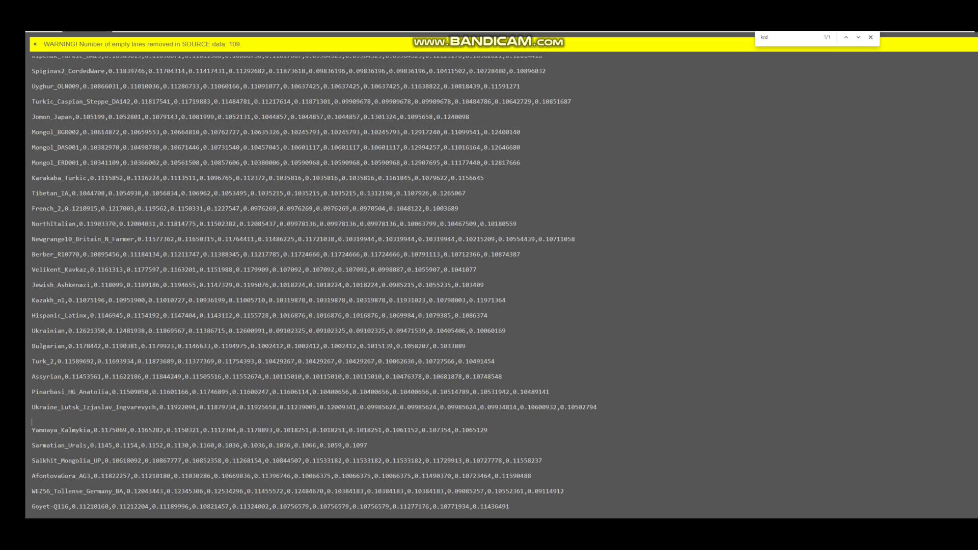
key("BackSpace")
scroll(314, 285, "up", 1)
scroll(314, 285, "up", 1)
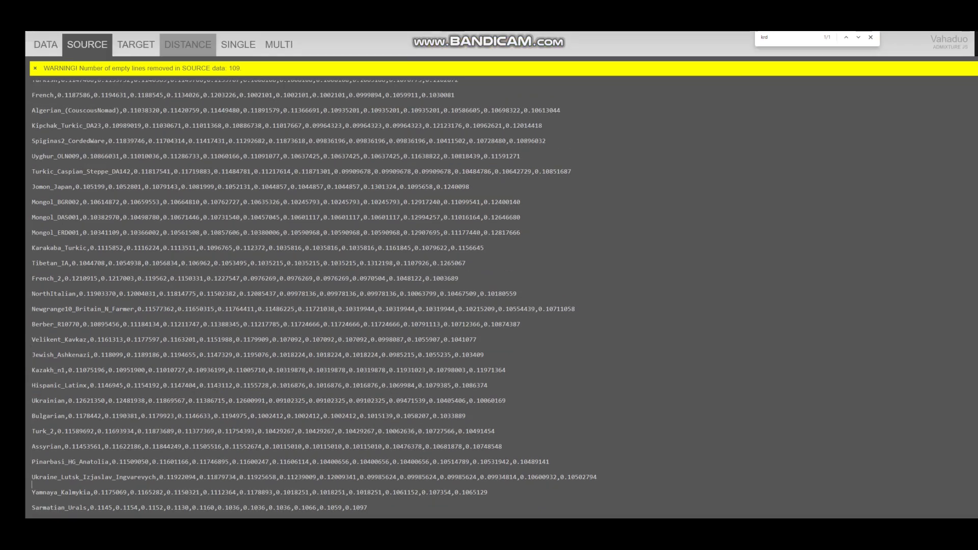
Step: Run the single admixture model for Sample_Upload without population reduction and inspect the source breakdown
left_click(238, 44)
left_click(861, 229)
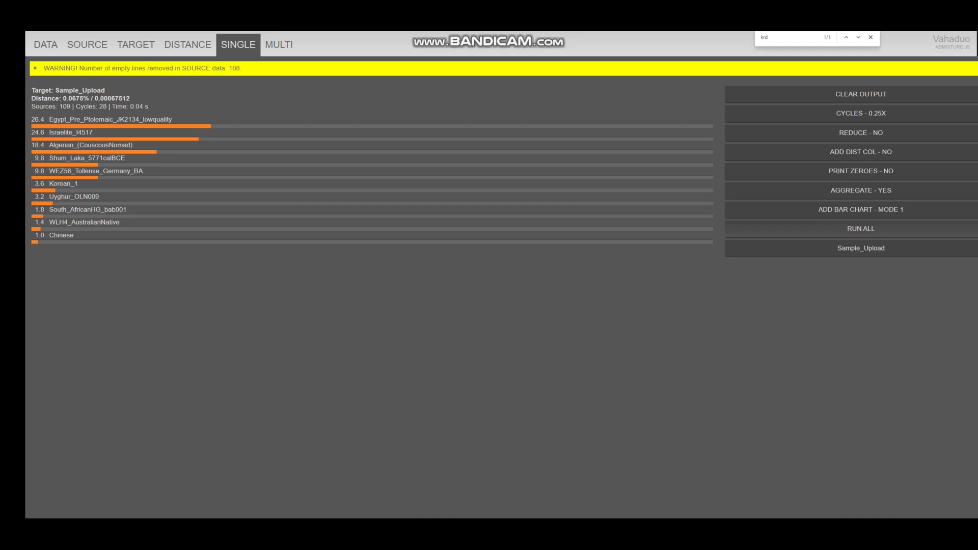
left_click(316, 173)
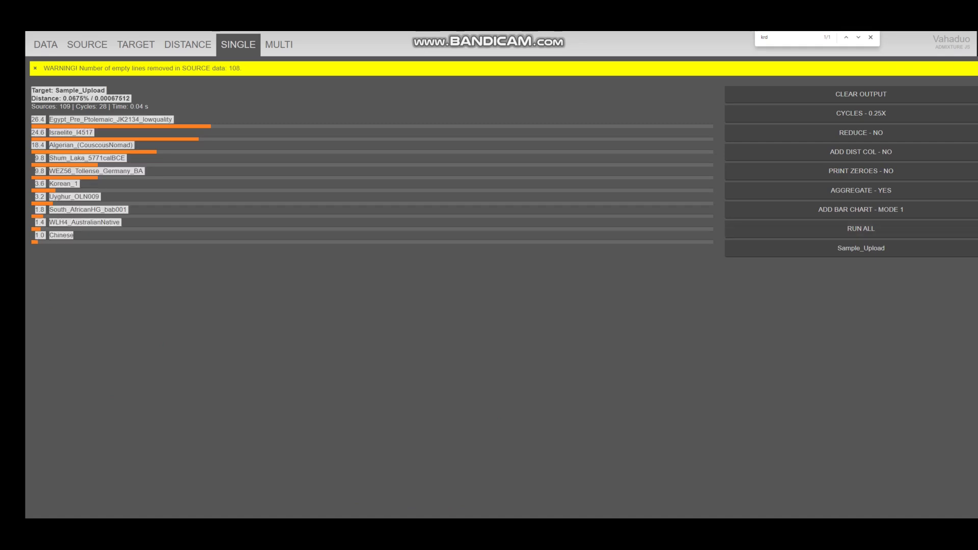
left_click(315, 331)
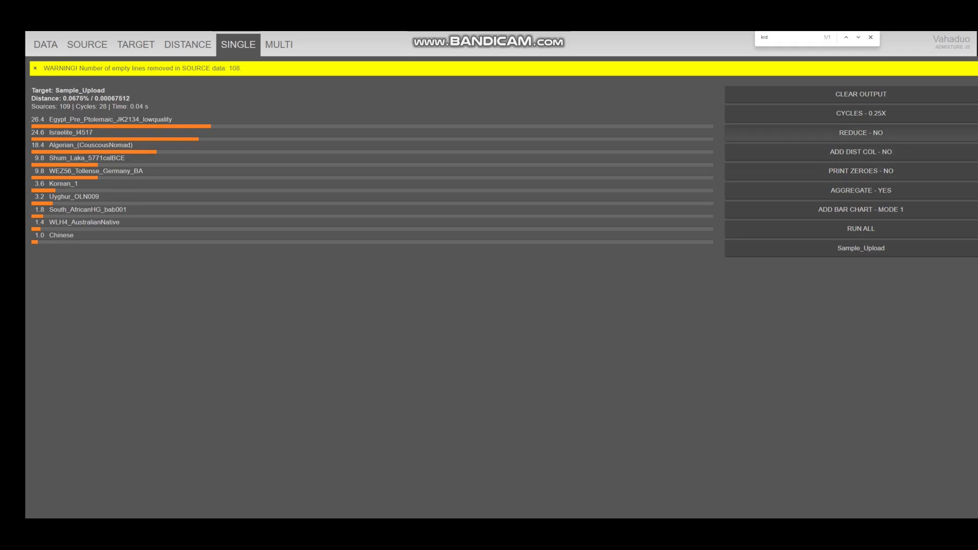
Step: Rerun the single admixture model with the source reduction set to 3, 4 and 5 populations in turn
left_click(860, 133)
left_click(861, 228)
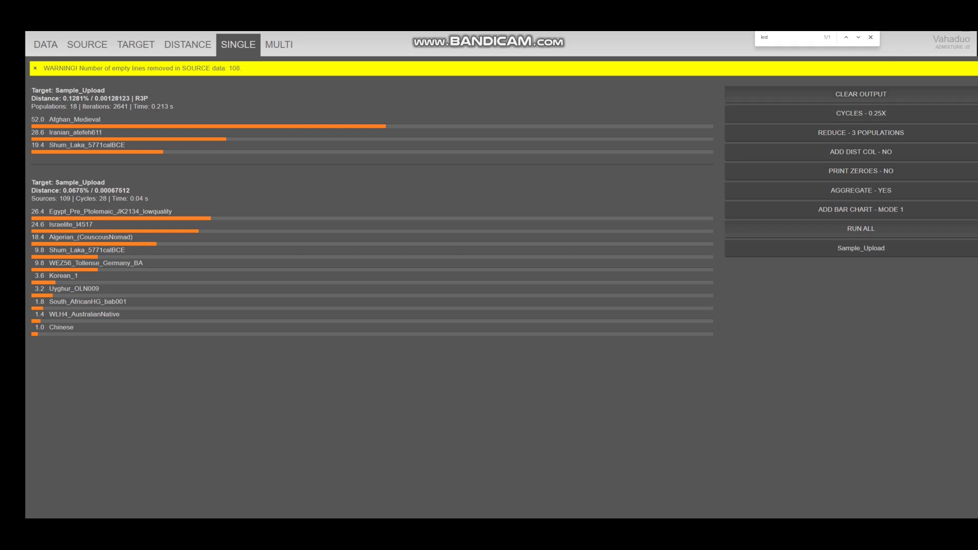
left_click(861, 133)
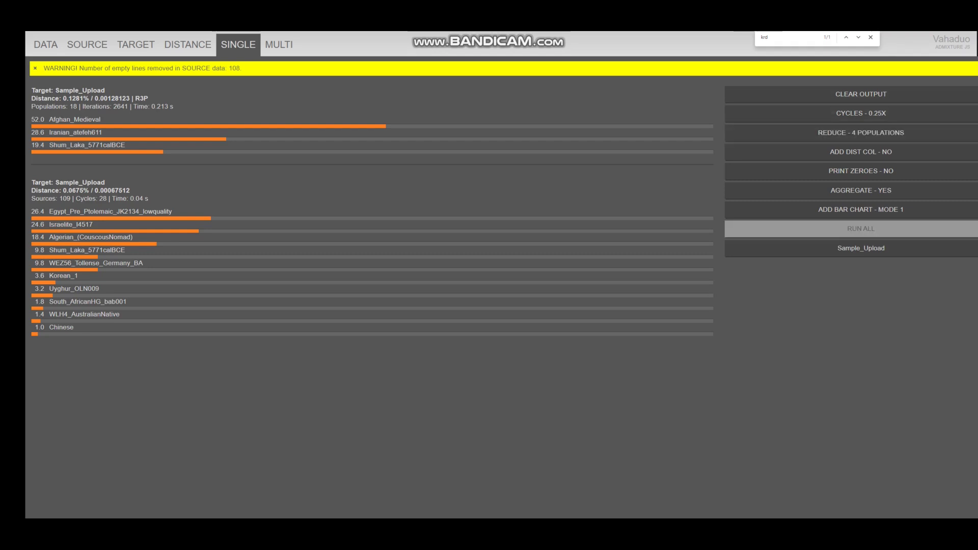
left_click(861, 229)
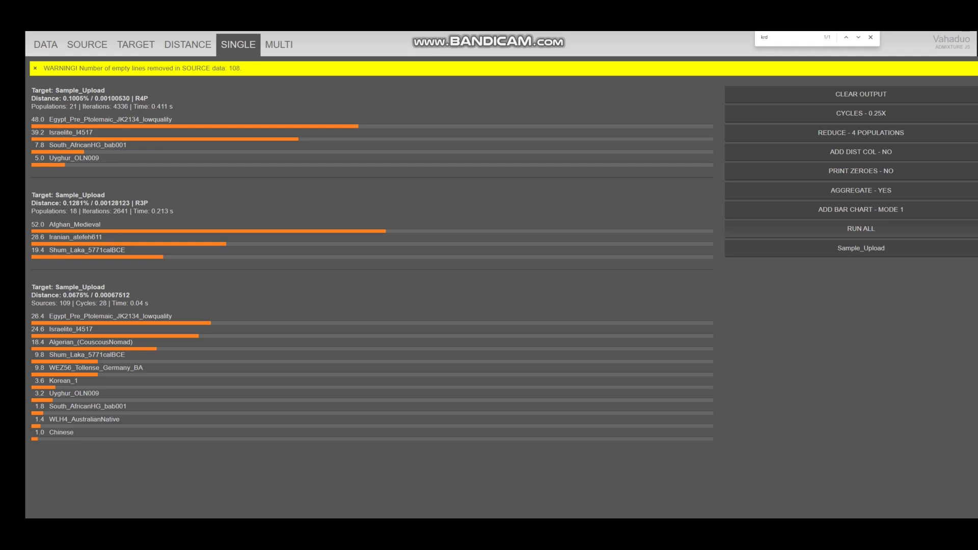
left_click(861, 133)
left_click(861, 229)
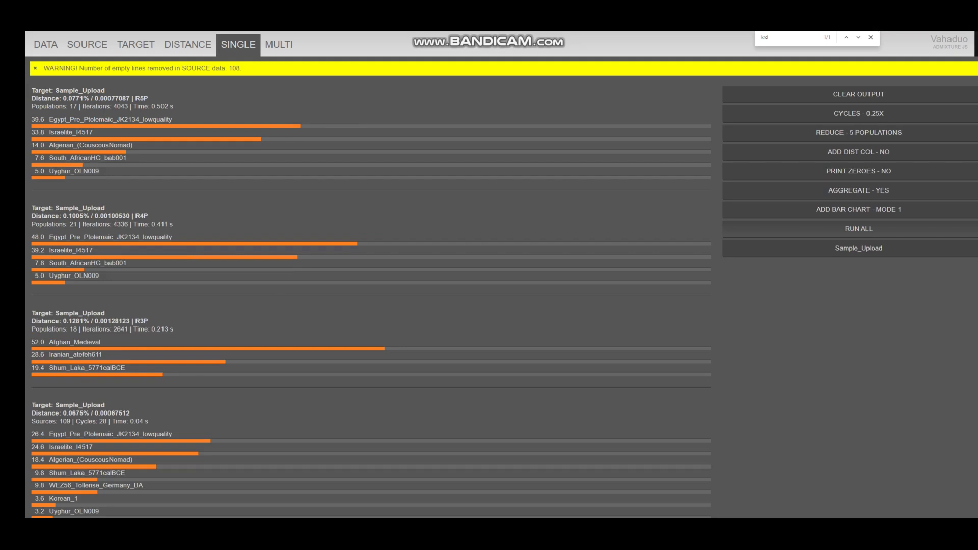
Step: Turn off population reduction, set the added distance column to 0.5X, and rerun the single admixture model
left_click(859, 132)
left_click(858, 152)
left_click(858, 152)
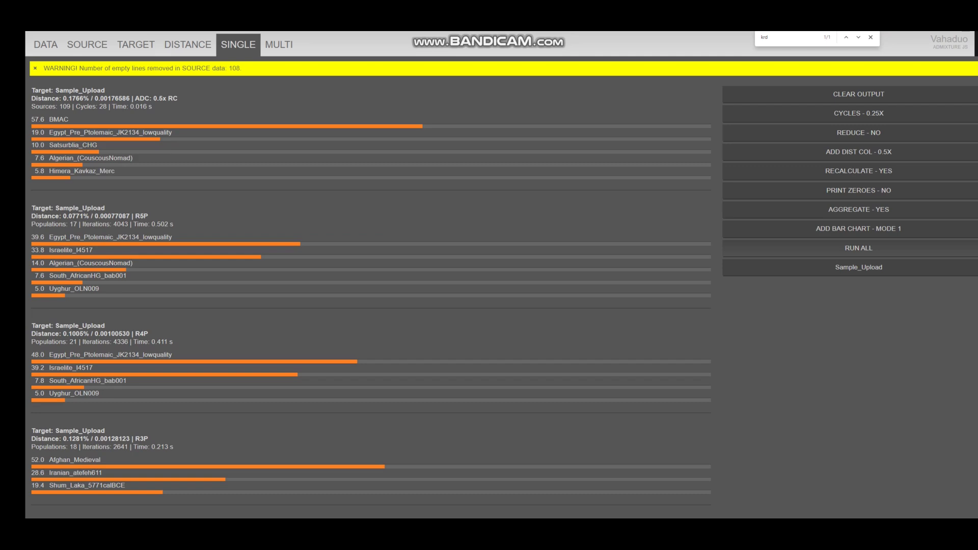
left_click(111, 133)
left_click(110, 133)
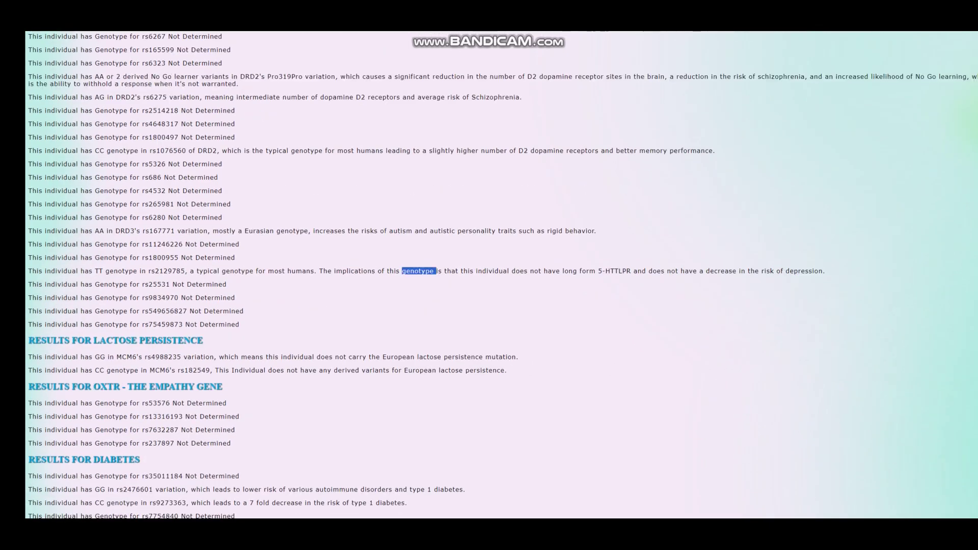
Step: Return to the genome analyzer report and examine the rs2129785, lactose persistence, diabetes and hemochromatosis results
triple_click(419, 271)
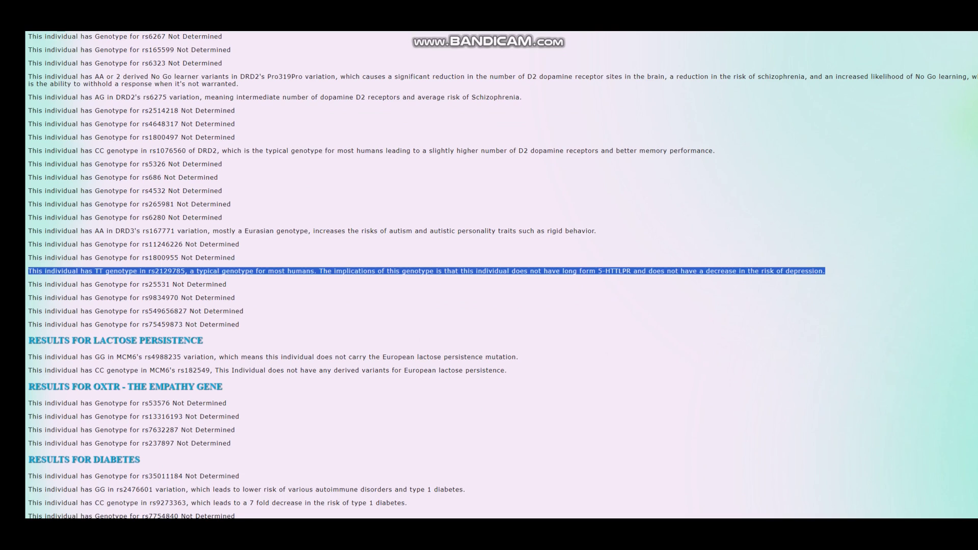
scroll(489, 275, "down", 2)
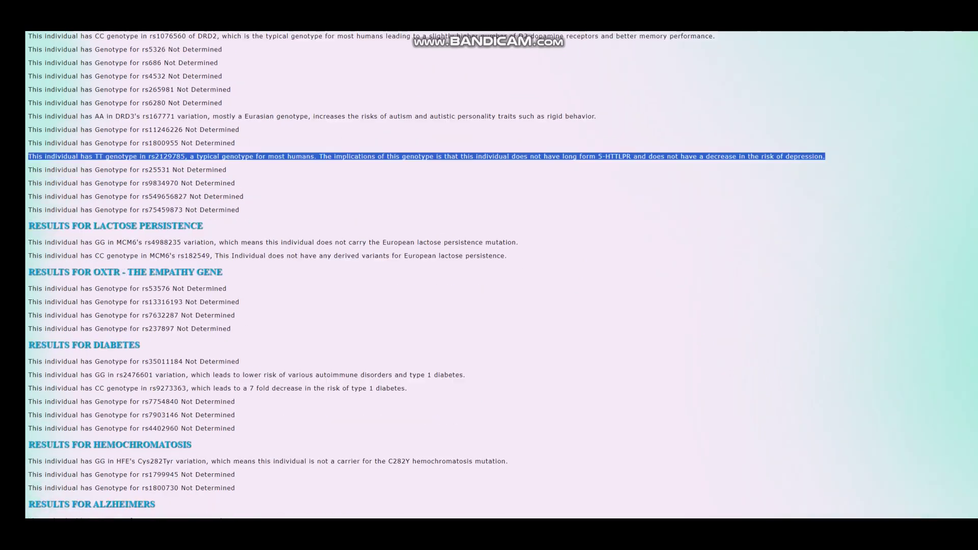
left_click_drag(507, 256, 42, 243)
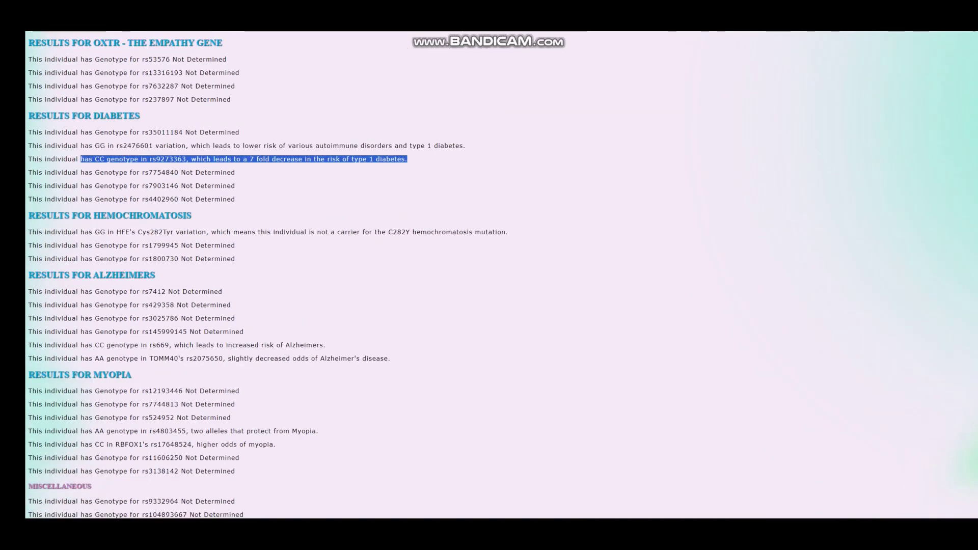
left_click_drag(55, 231, 508, 232)
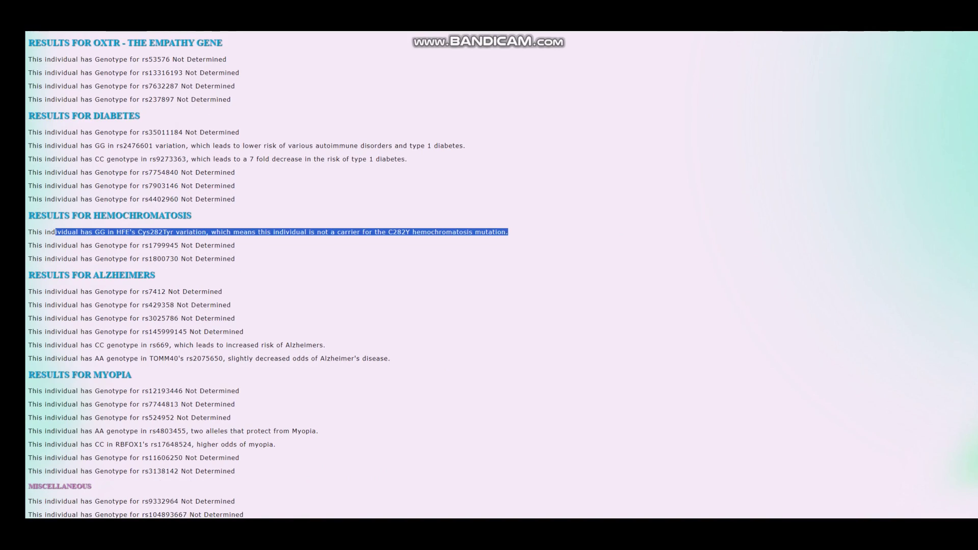
Step: Examine the report's muscle performance, pain sensitivity, olanzapine response and albinism findings
scroll(489, 275, "down", 2)
scroll(489, 275, "down", 1)
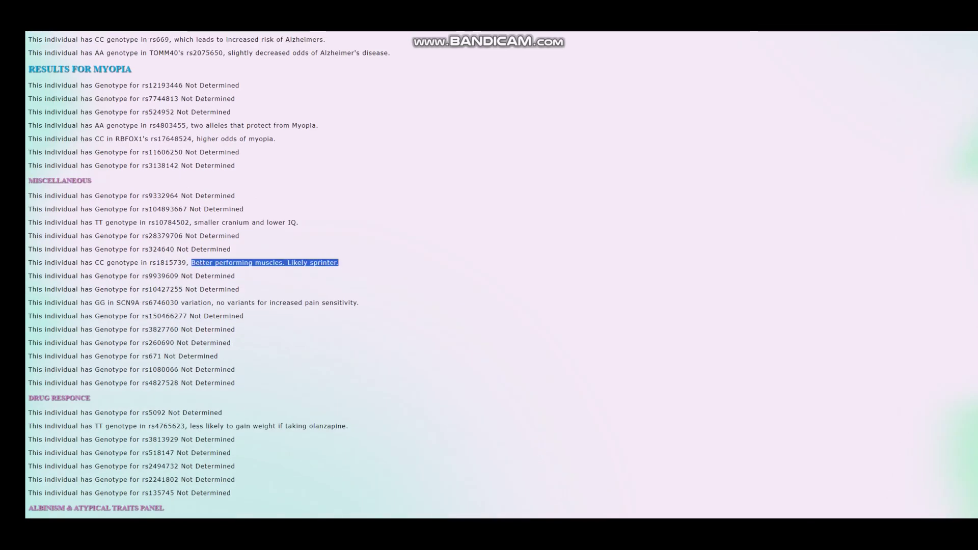
left_click_drag(175, 303, 359, 303)
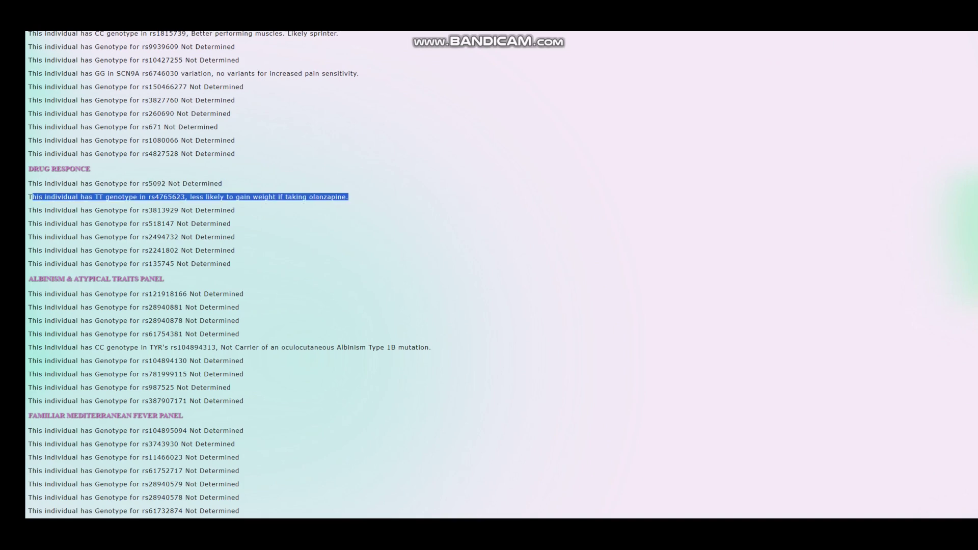
scroll(229, 275, "down", 3)
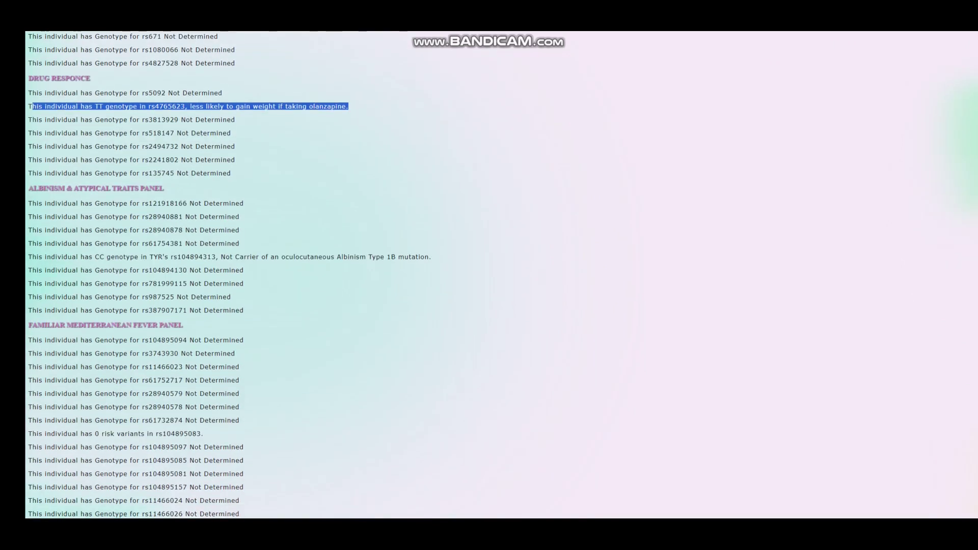
left_click_drag(218, 195, 431, 195)
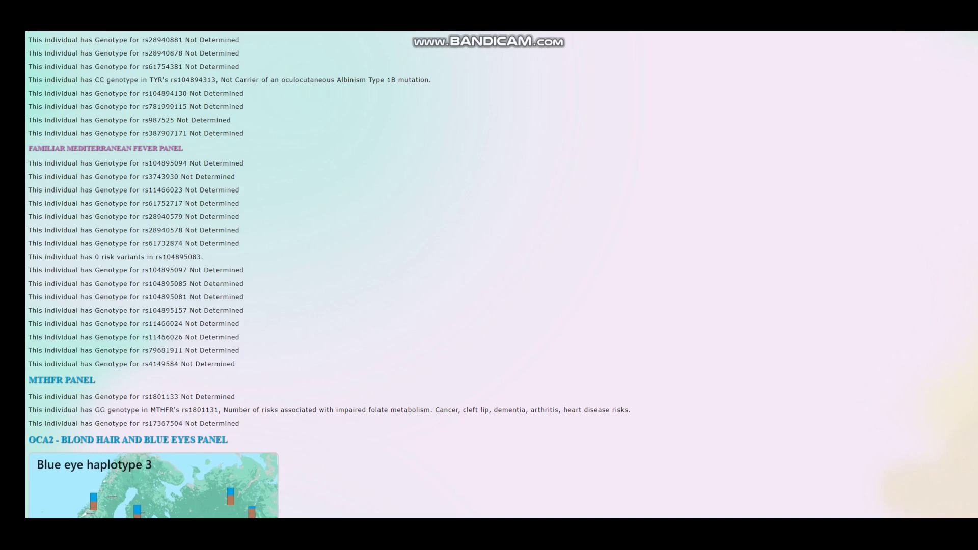
Step: Examine the blue eye haplotype 3, 2 and 1 findings in the OCA2 blond hair and blue eyes panel
scroll(326, 275, "down", 2)
scroll(326, 275, "down", 8)
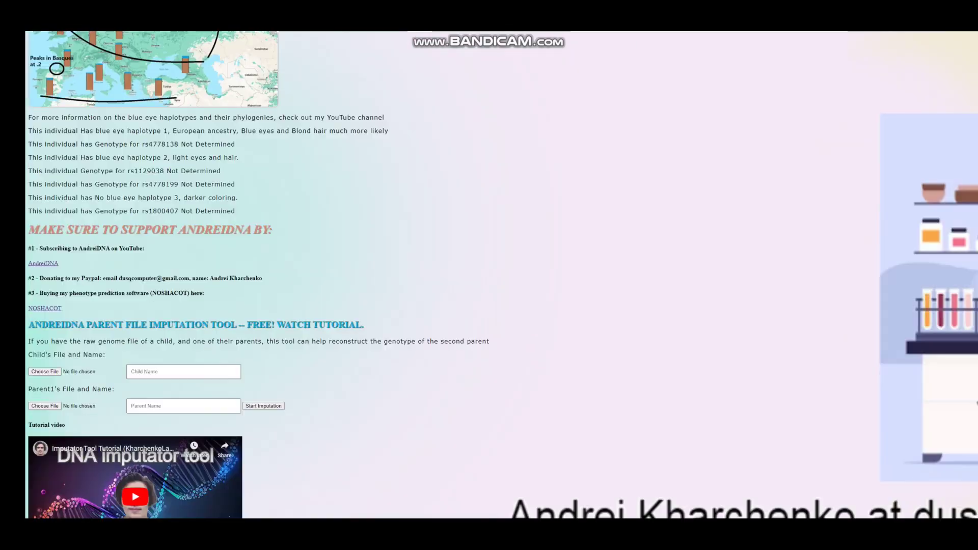
scroll(326, 275, "up", 2)
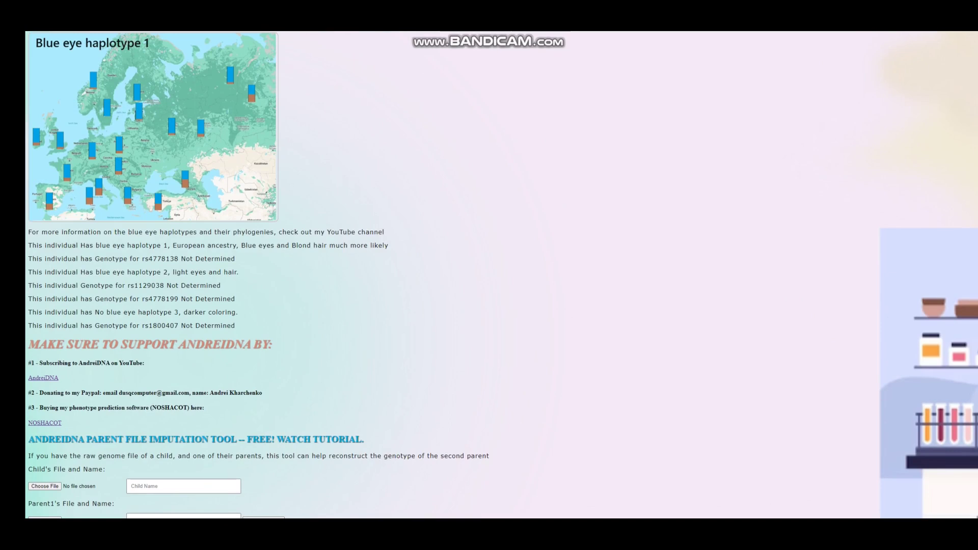
left_click_drag(77, 312, 222, 312)
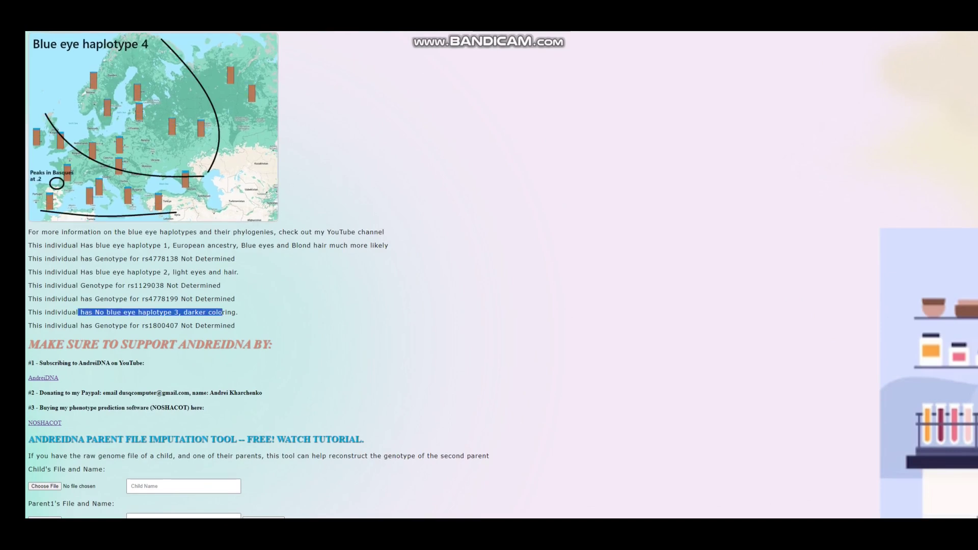
left_click_drag(67, 272, 236, 272)
left_click_drag(80, 246, 291, 247)
left_click(291, 246)
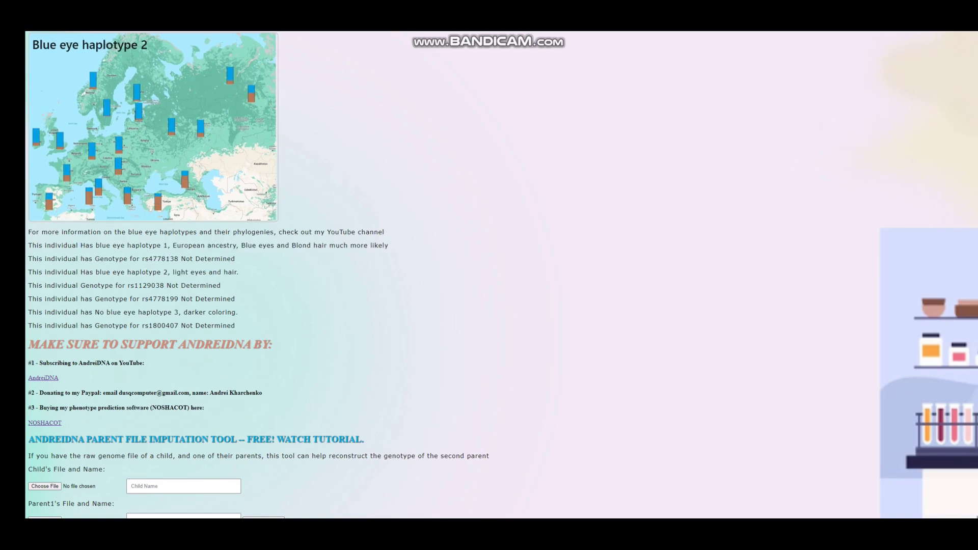